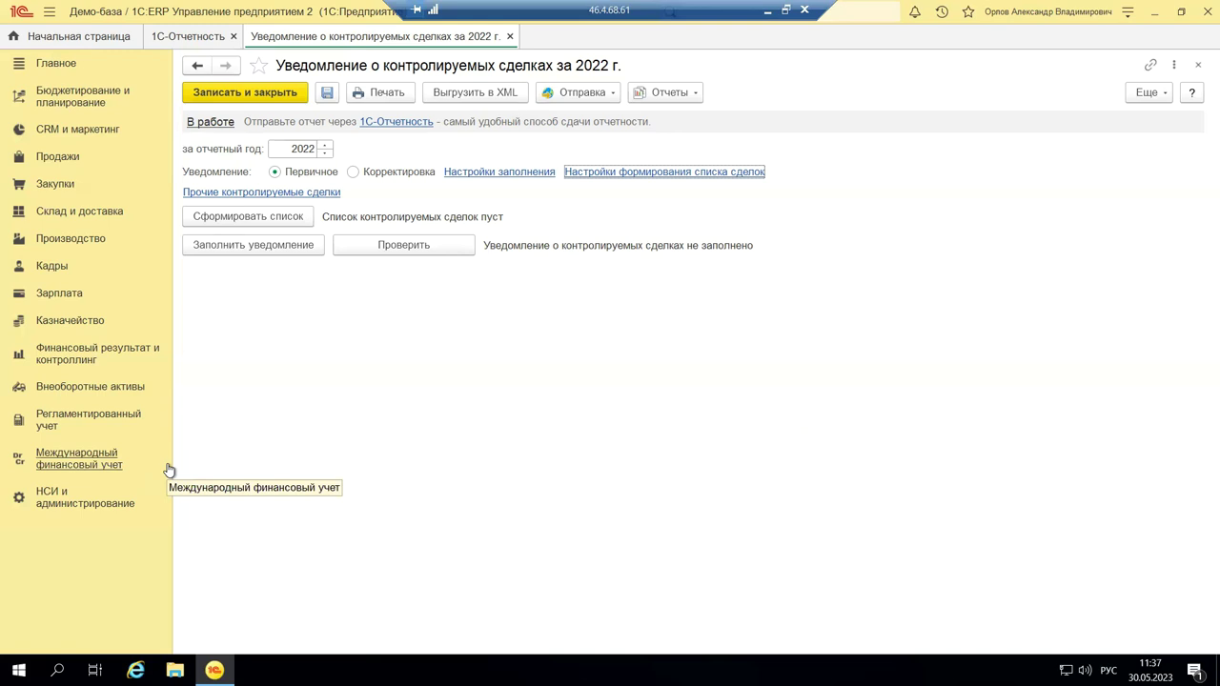
- From the regulated reports' list of personal accounts, view the tax service's legal entity account site, and close it
click(73, 422)
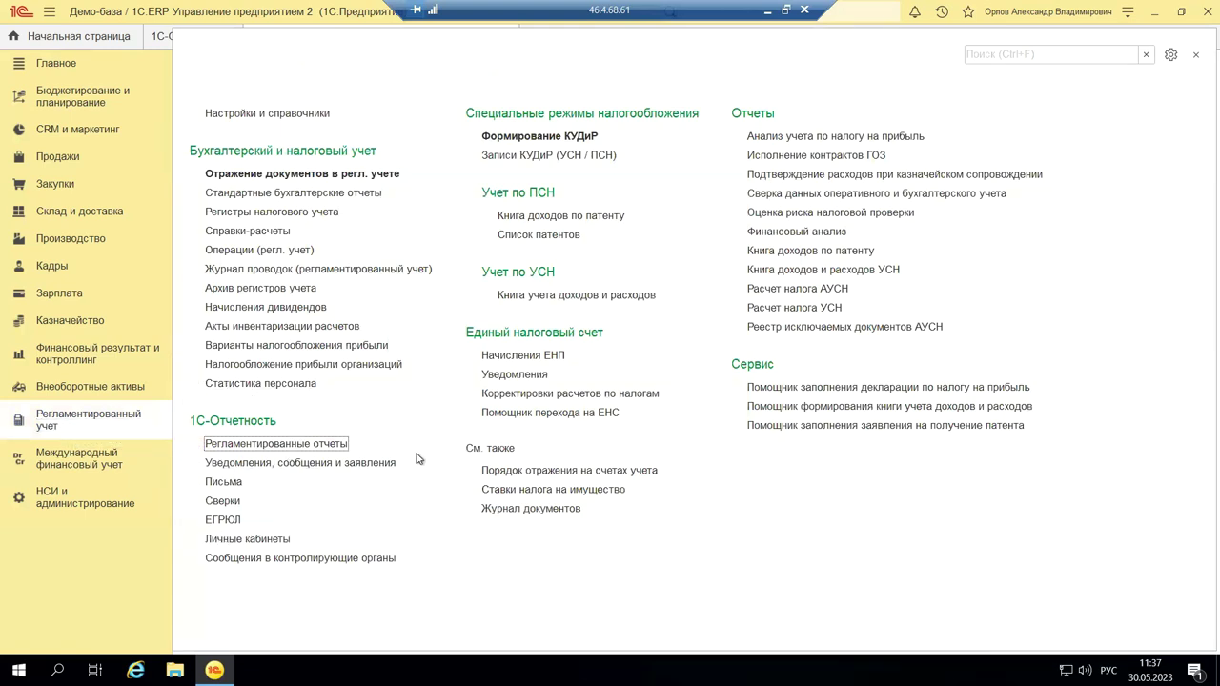
click(243, 445)
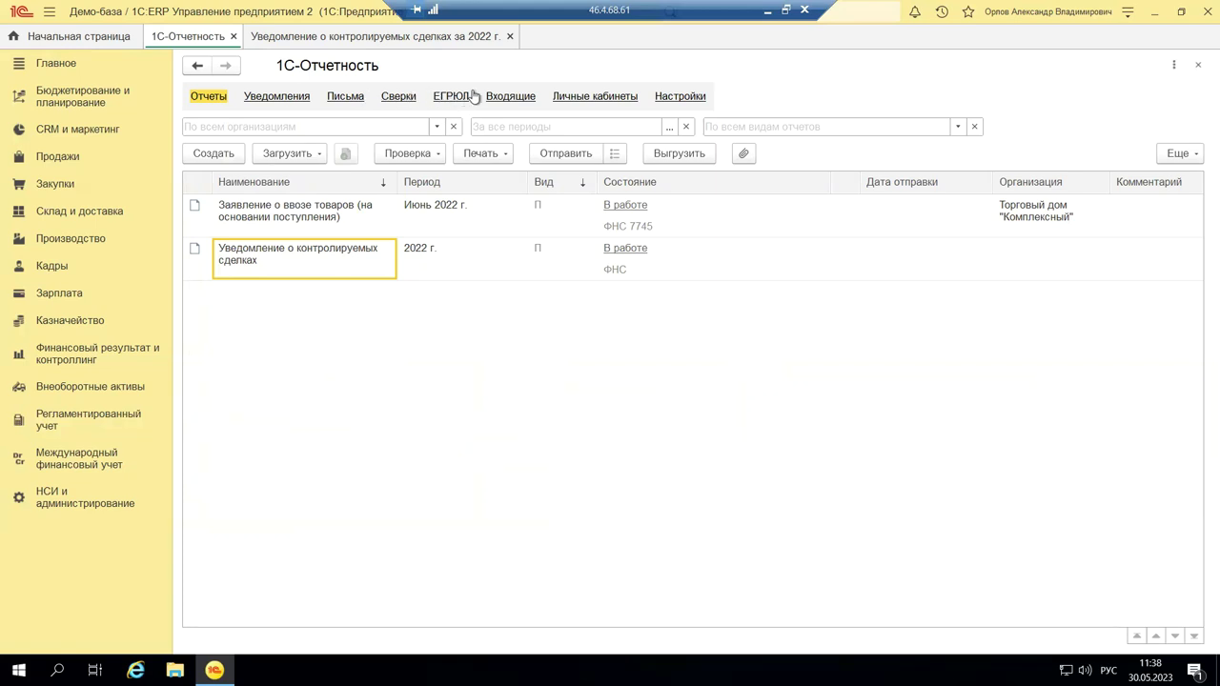
click(598, 99)
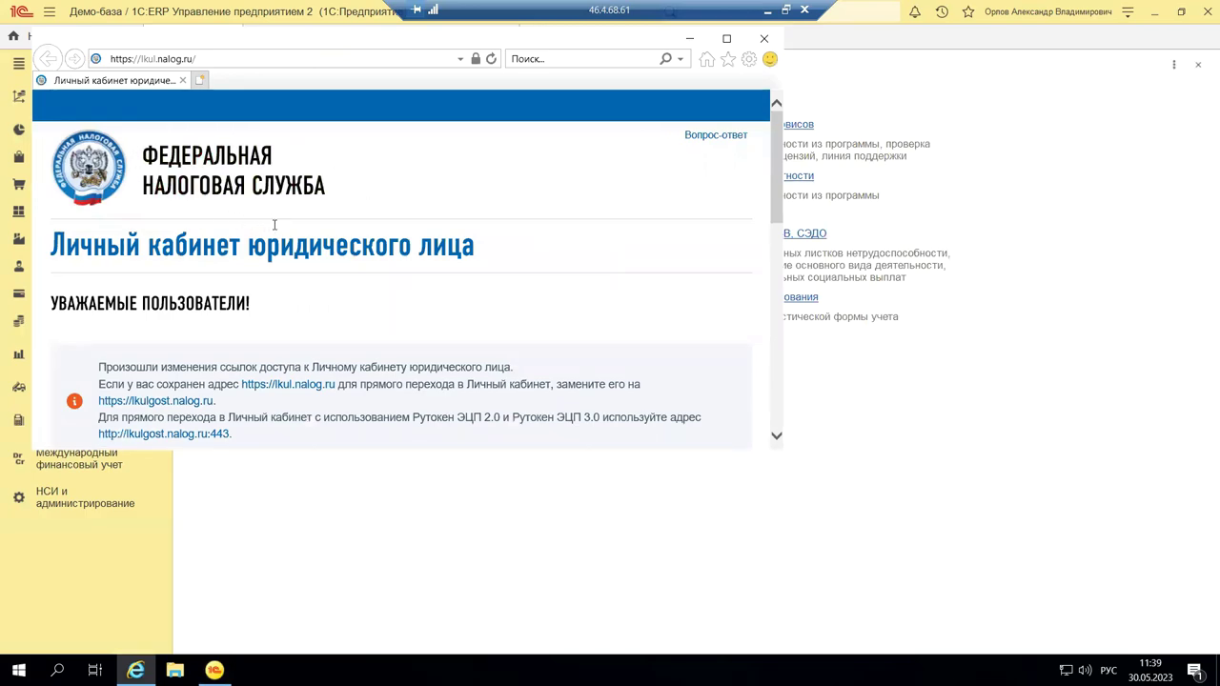
scroll(275, 229, down, 3)
scroll(274, 229, down, 3)
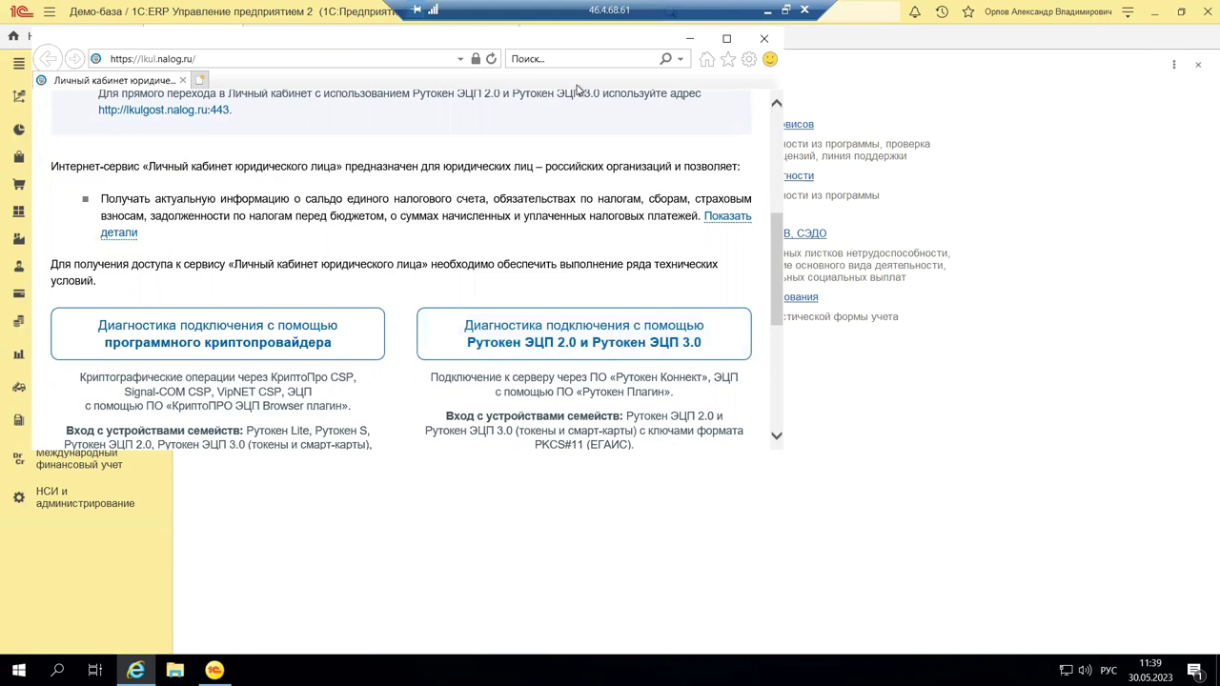
click(762, 40)
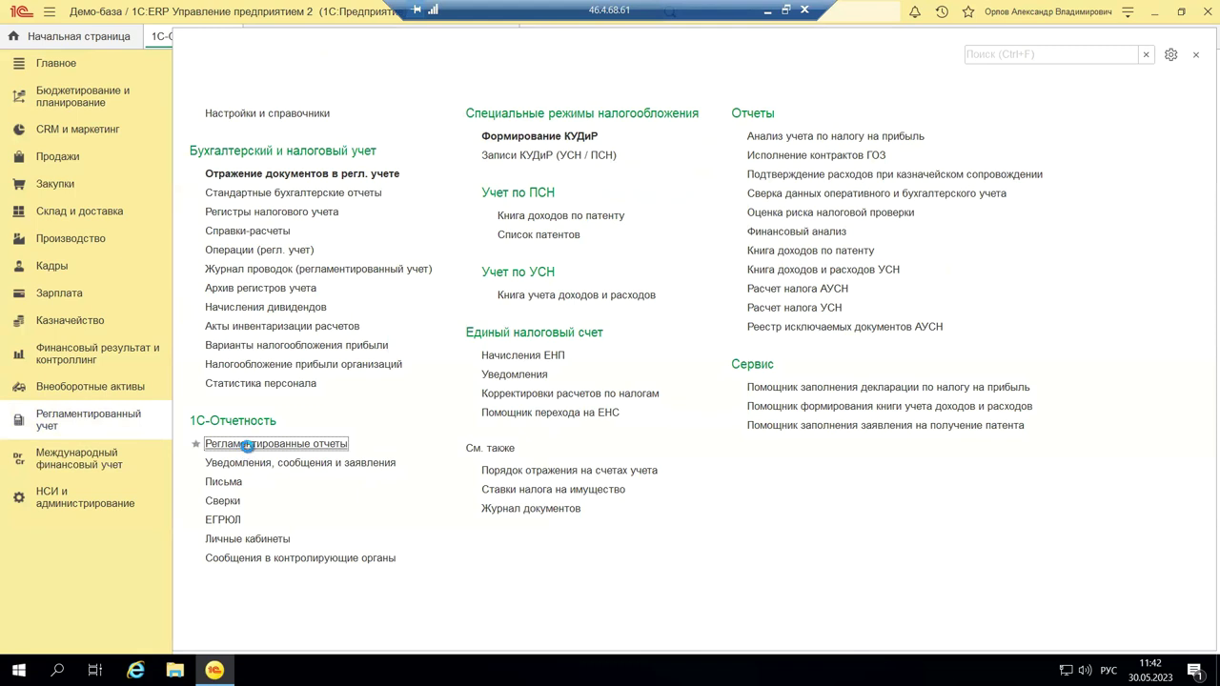
- Start creating a regulated report and browse the statistical forms in the Статистика category of report types
click(250, 444)
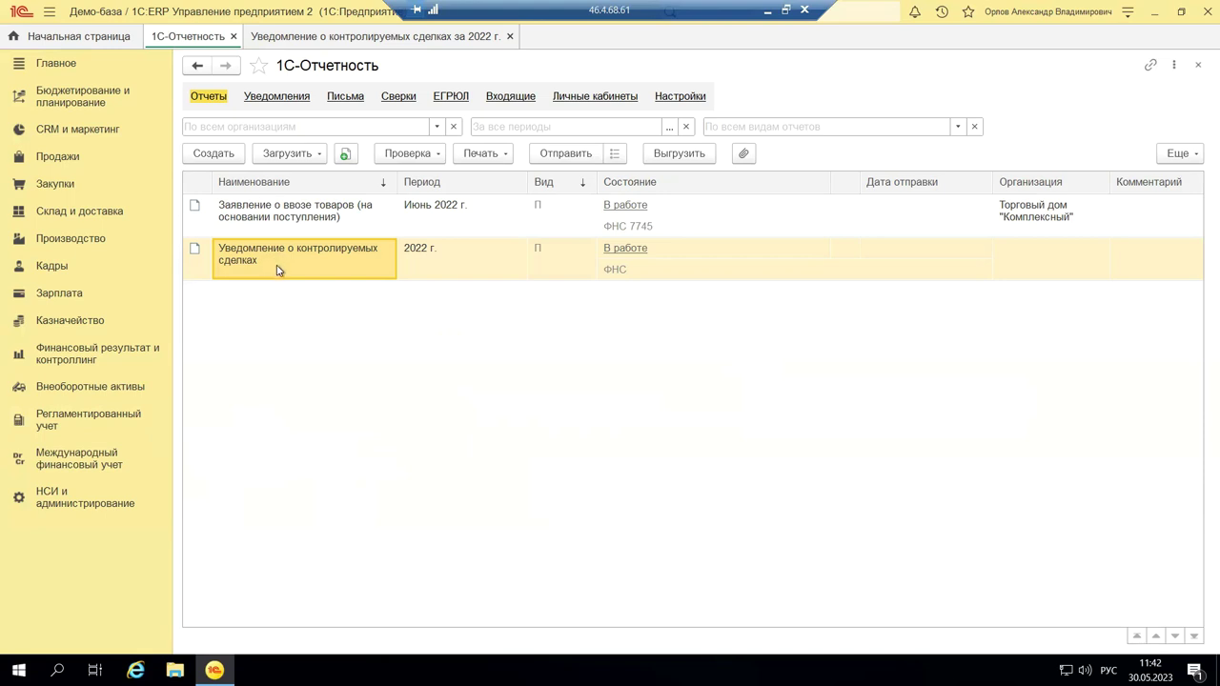
click(683, 151)
click(227, 158)
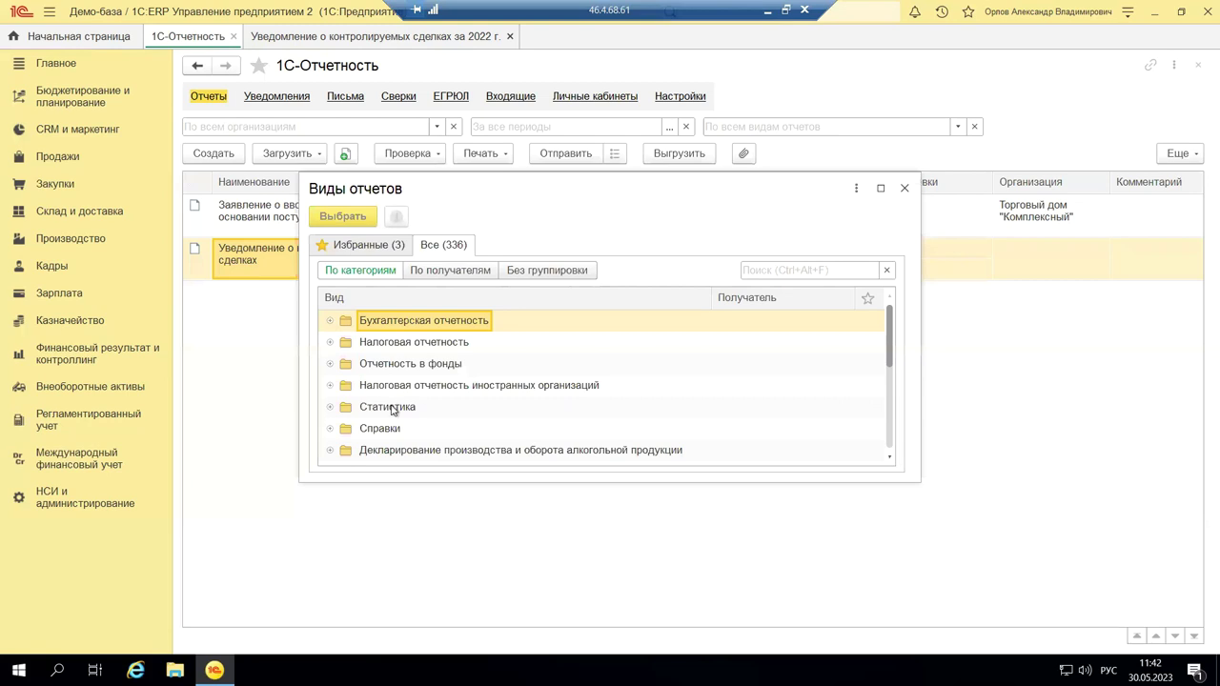
click(330, 408)
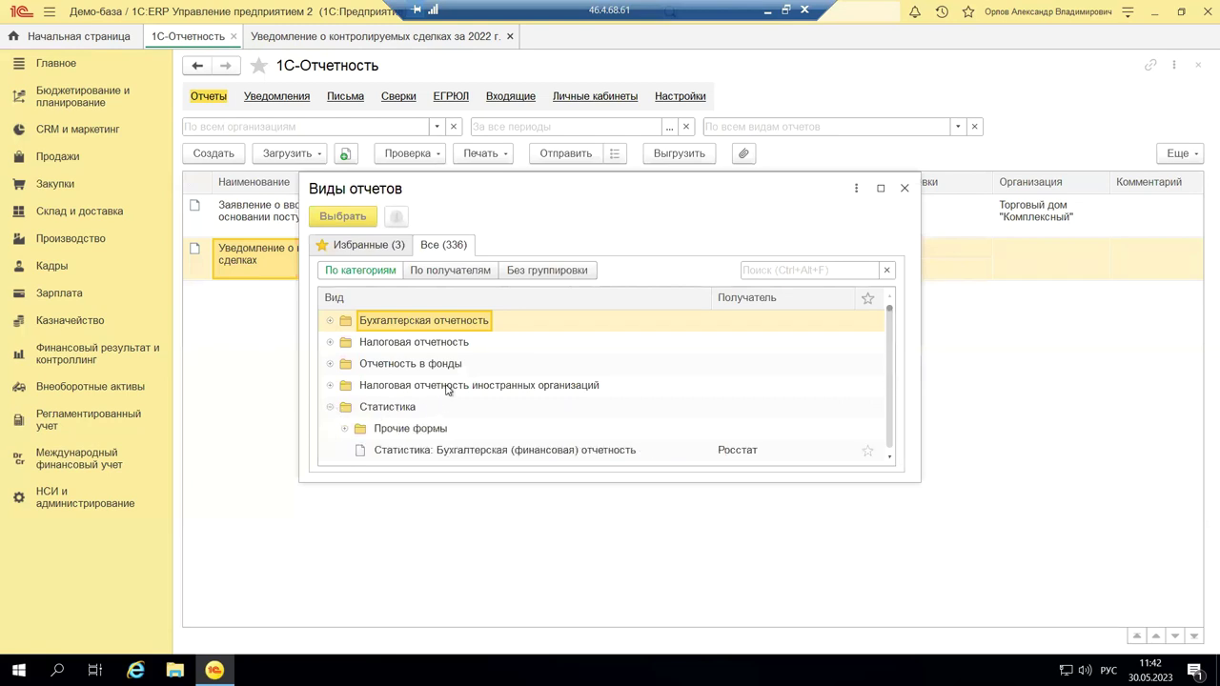
scroll(447, 389, down, 1)
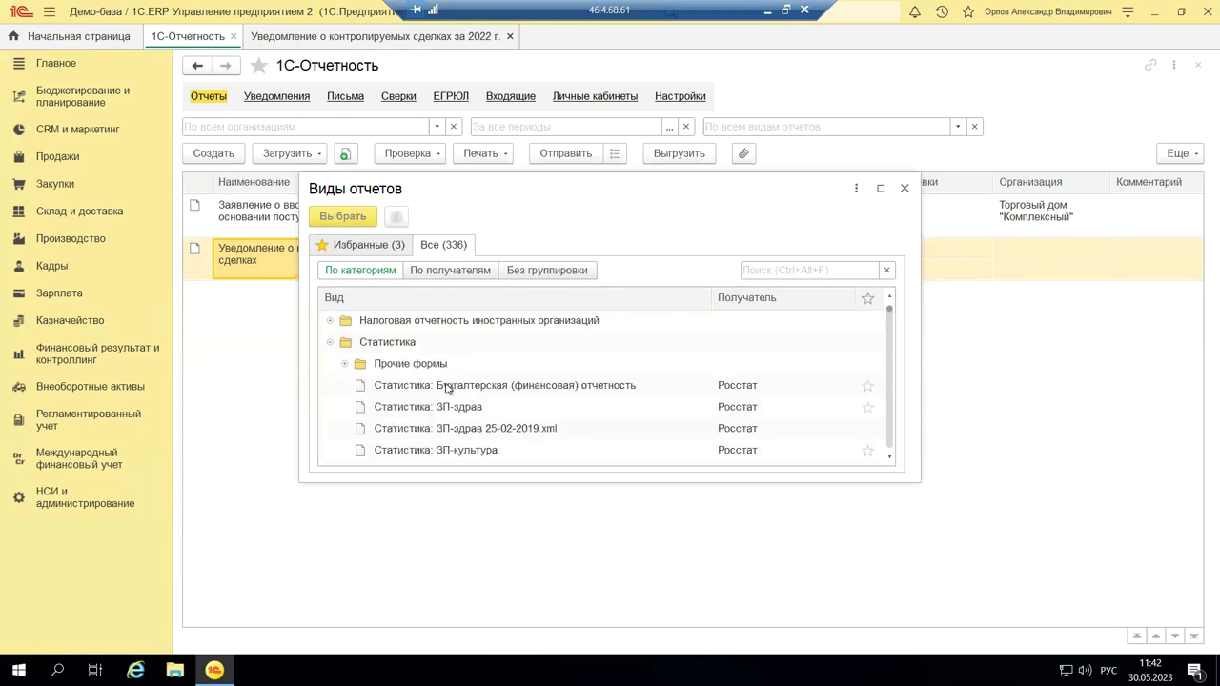
scroll(447, 388, down, 8)
scroll(447, 389, down, 8)
scroll(447, 389, down, 8)
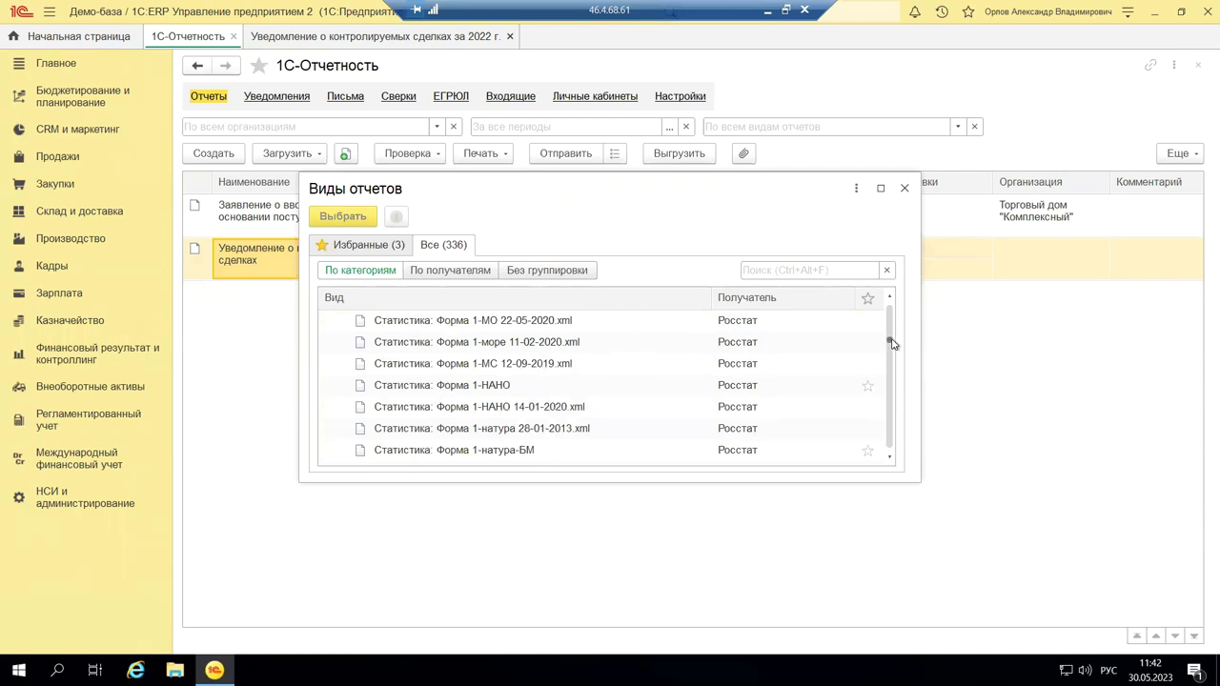
drag(890, 342, 889, 374)
scroll(718, 393, up, 10)
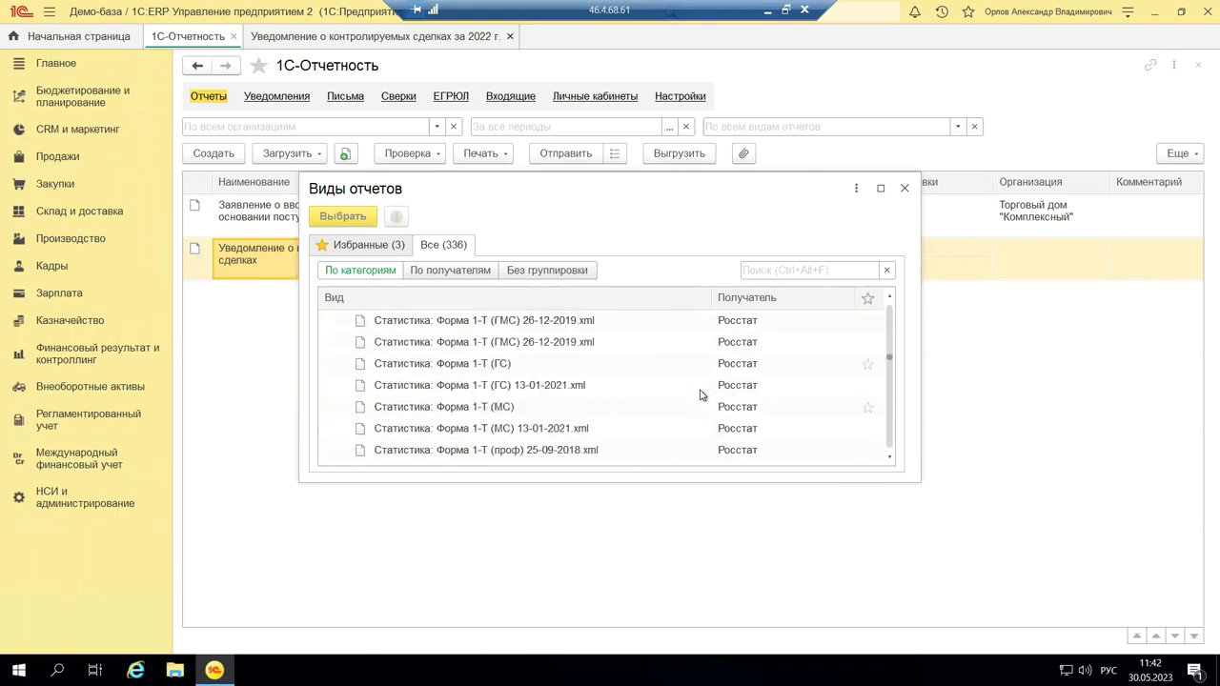
scroll(700, 395, up, 10)
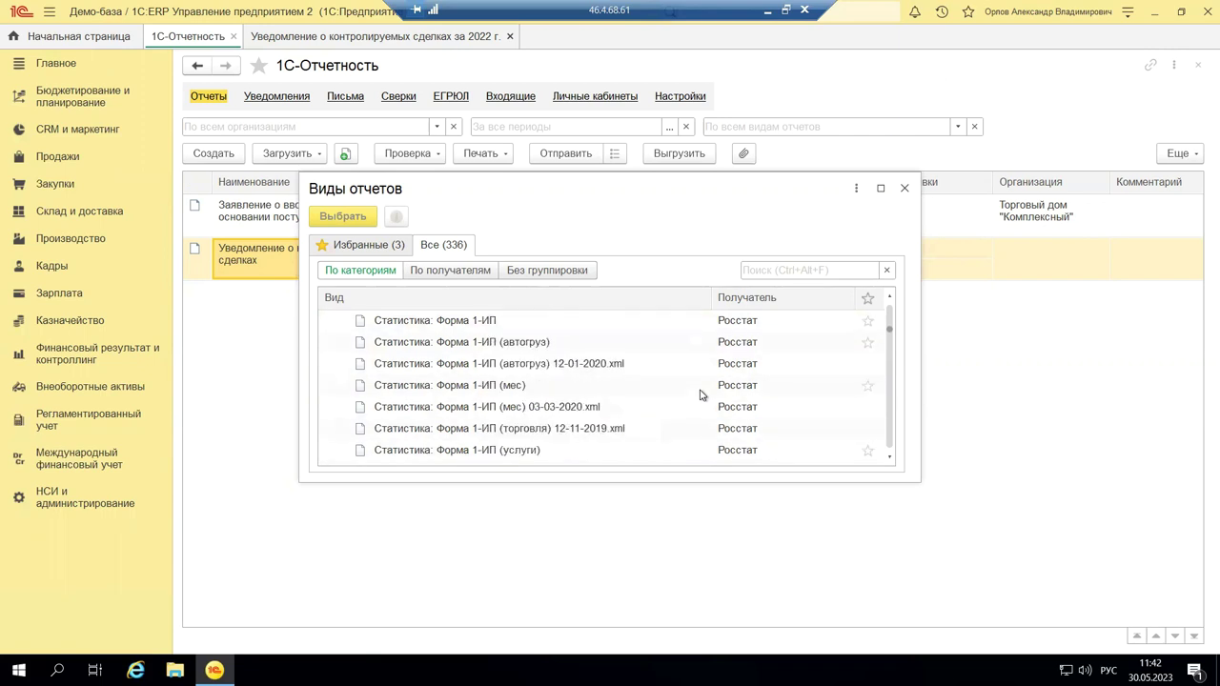
scroll(744, 375, up, 5)
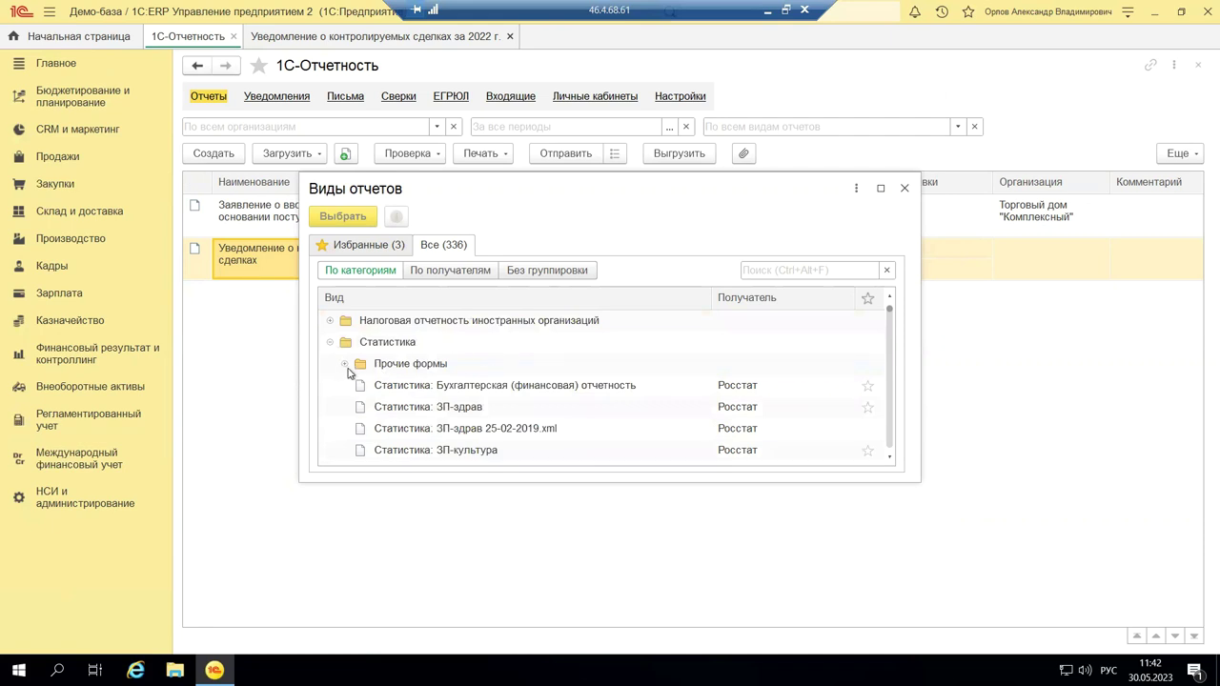
- Examine the Прочие формы folder of the statistics reports, and close the report type selection without choosing one
click(345, 364)
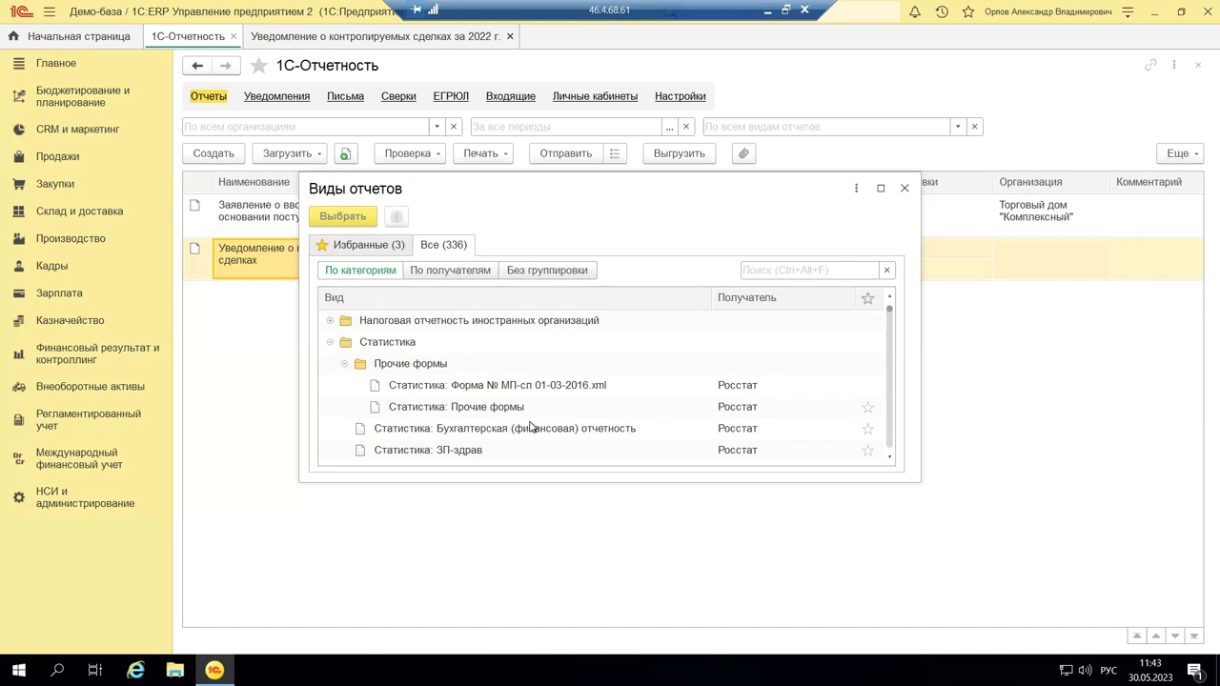
scroll(492, 411, down, 1)
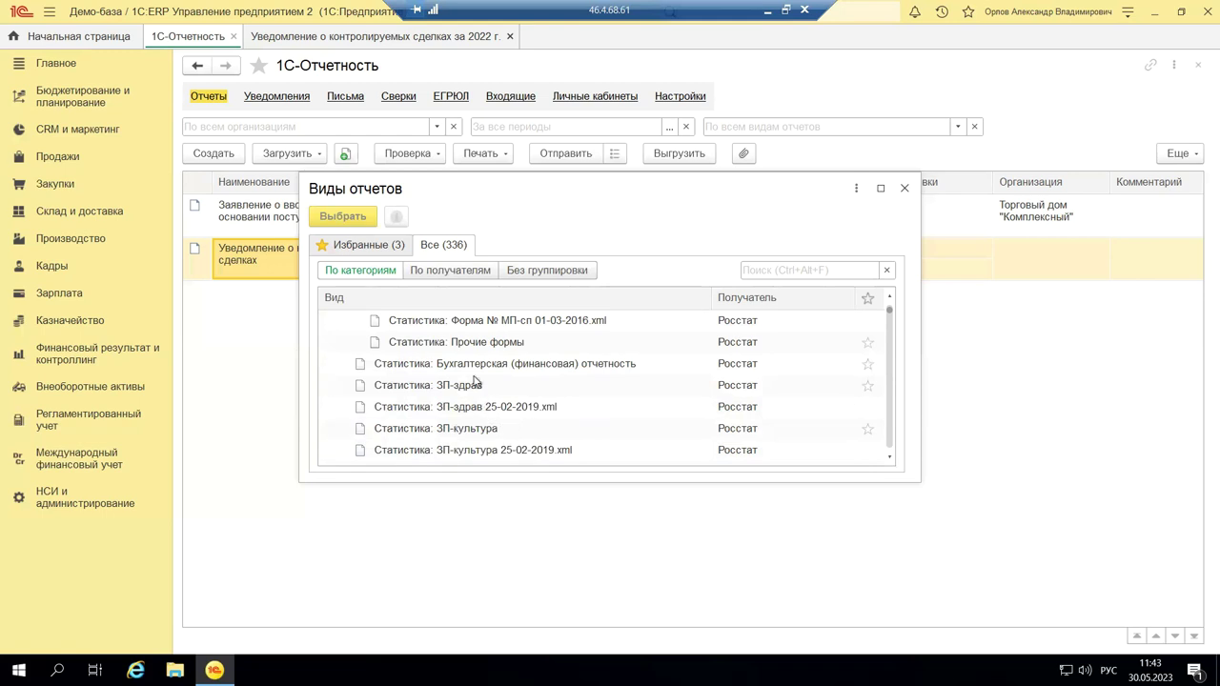
scroll(391, 354, up, 2)
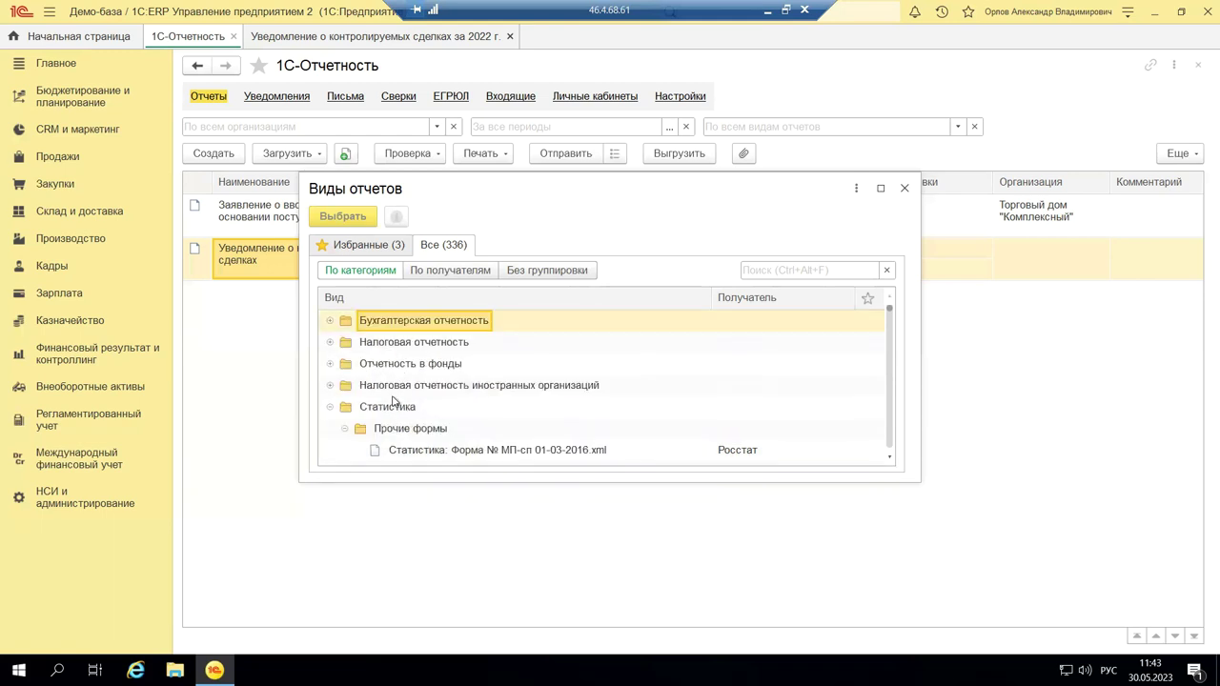
click(344, 430)
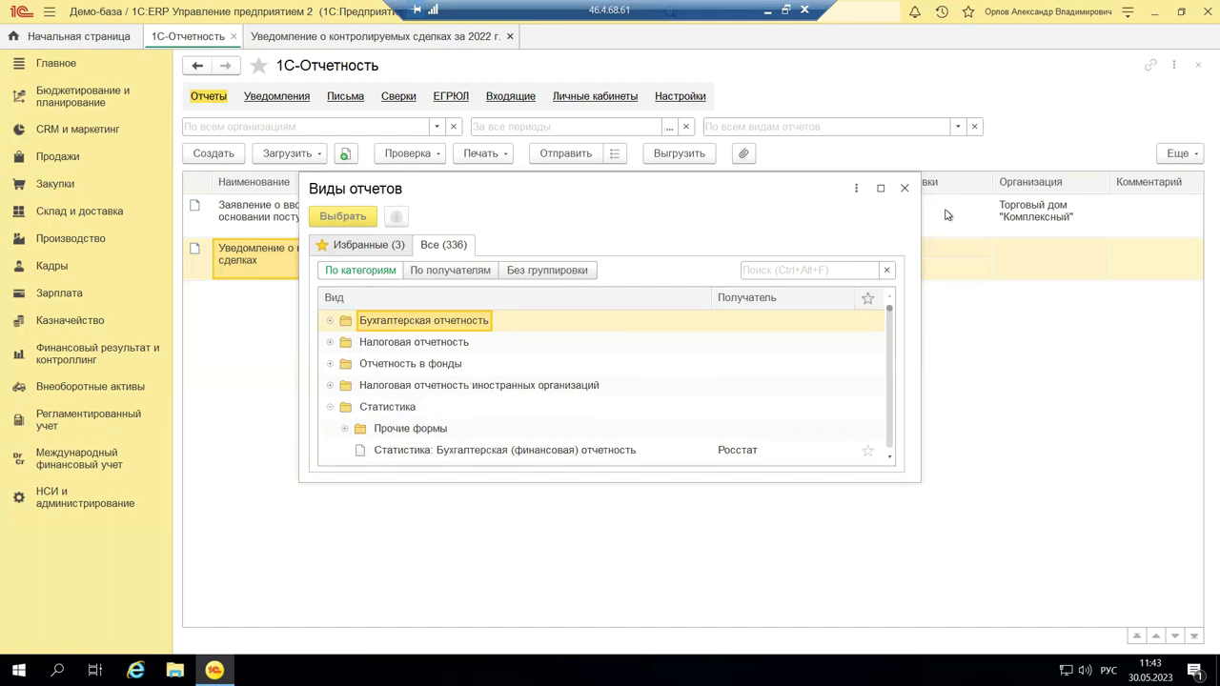
click(906, 189)
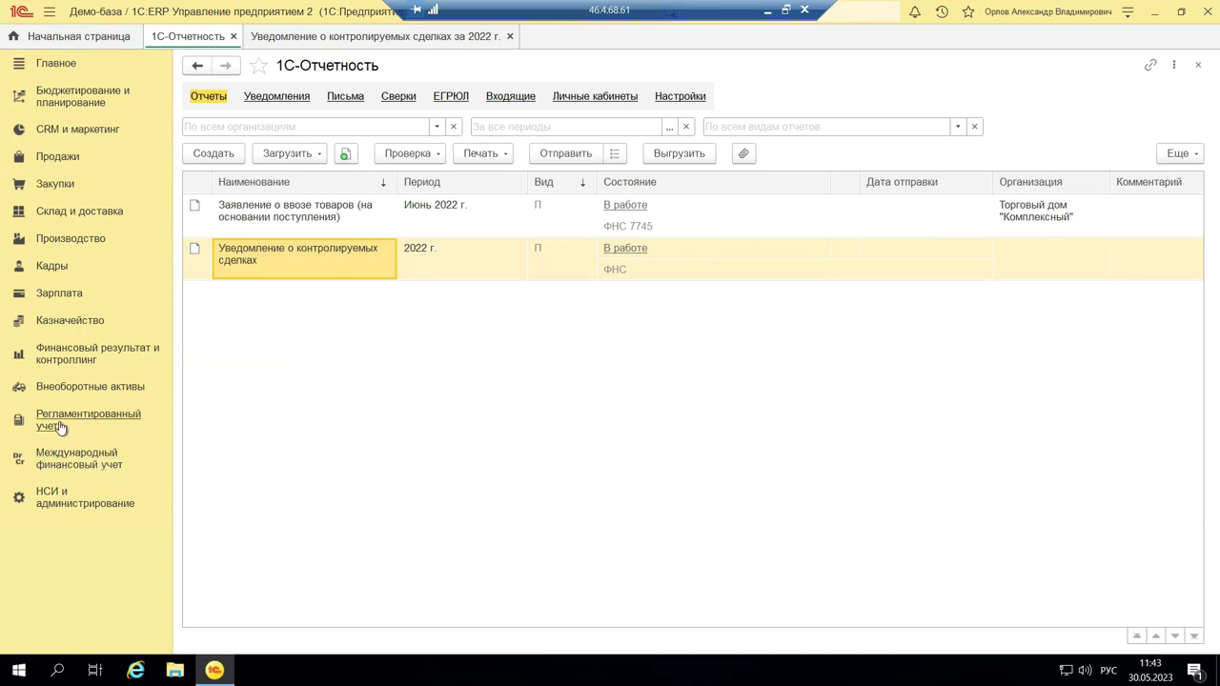
- Review the personal accounts list and the Кадры and Зарплата sections, and open the 1С:Кабинет сотрудника connection page
click(596, 99)
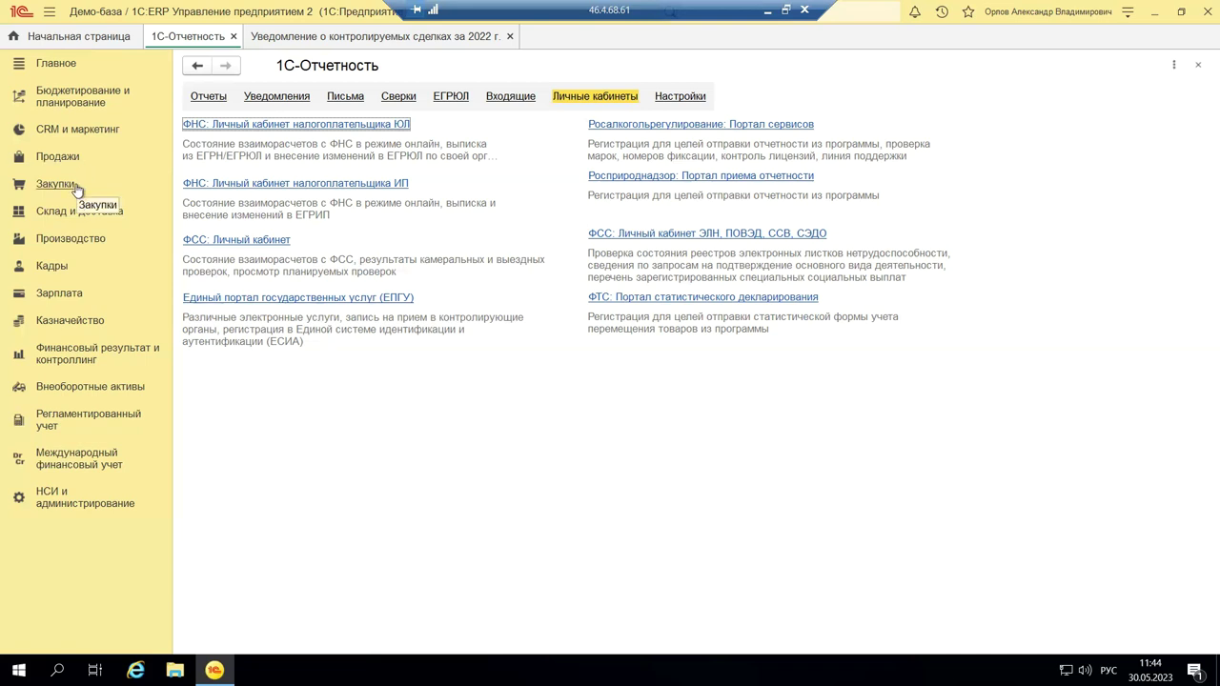
click(53, 269)
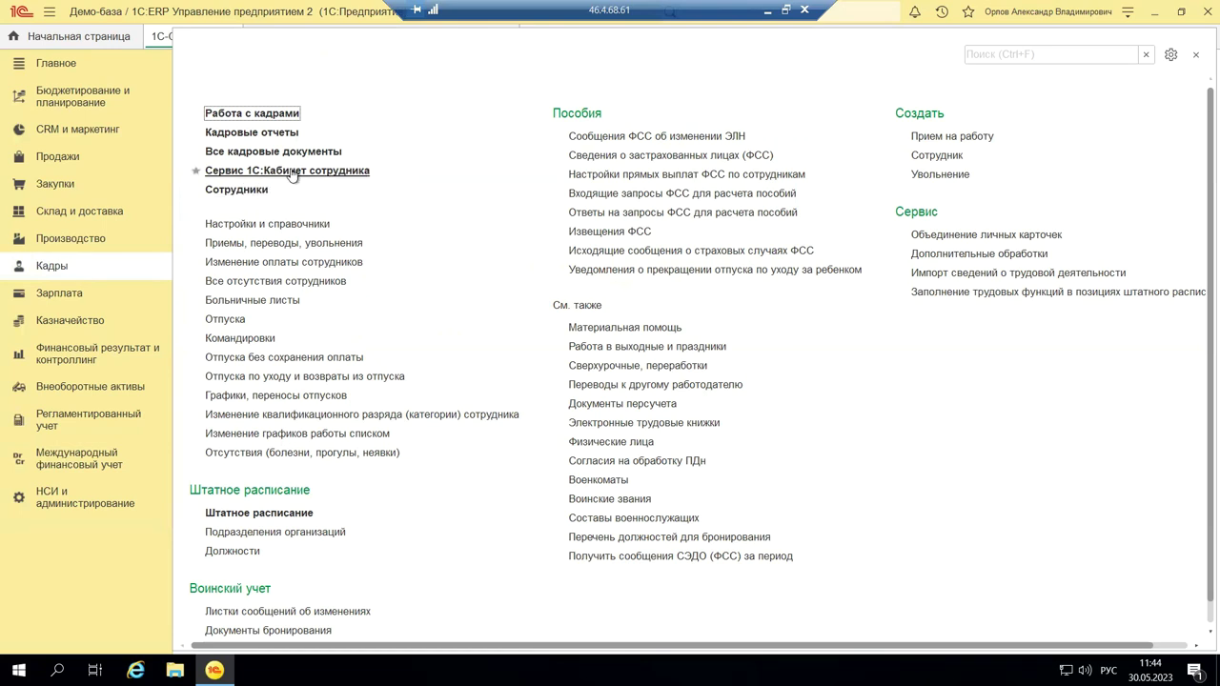
click(57, 294)
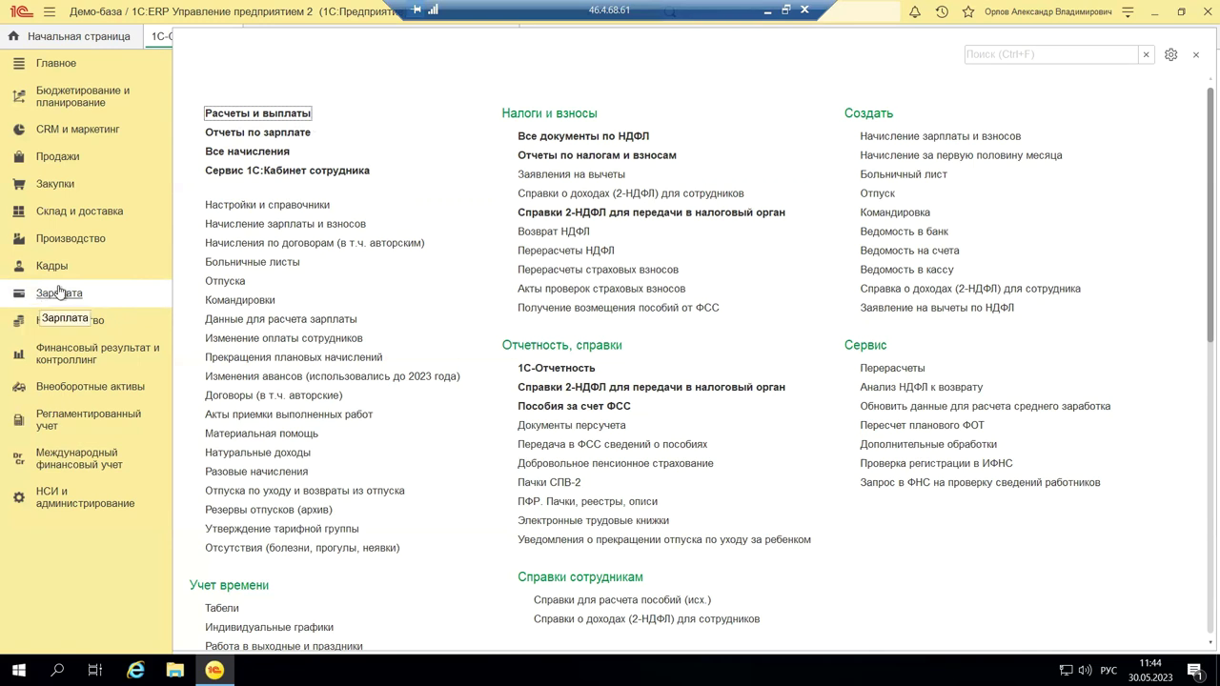
click(244, 173)
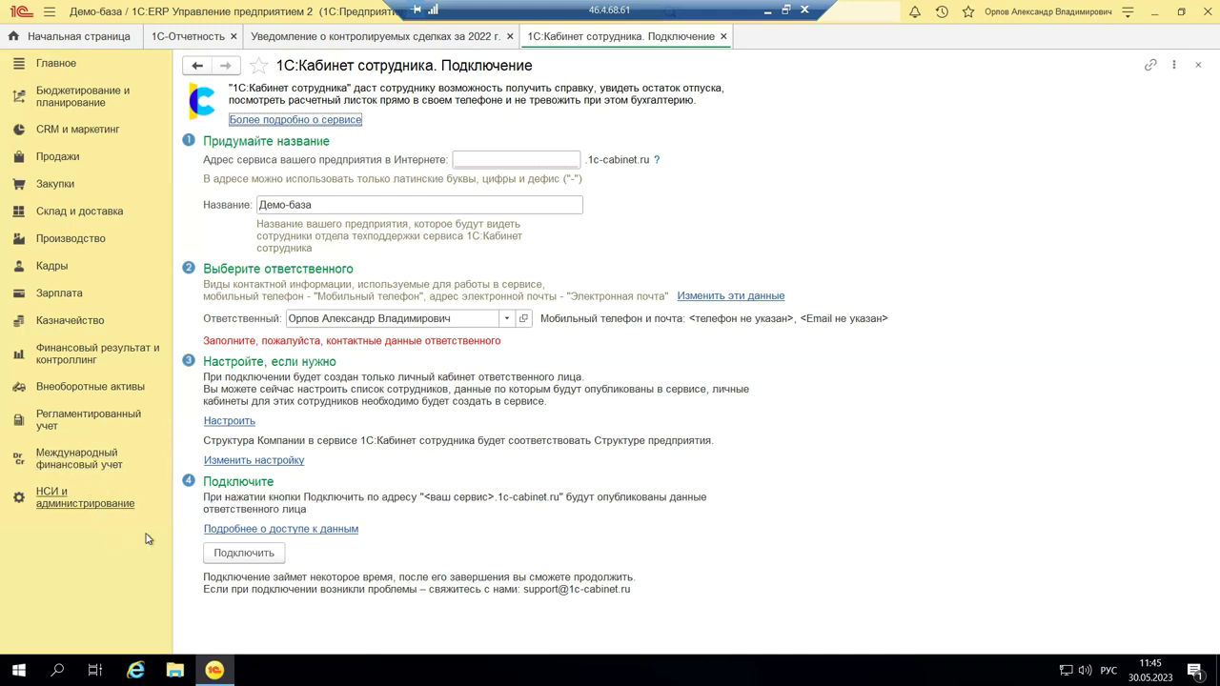
- Open the profit tax declaration assistant, select the organization Андромеда Плюс, and try to fill in the declaration
click(88, 417)
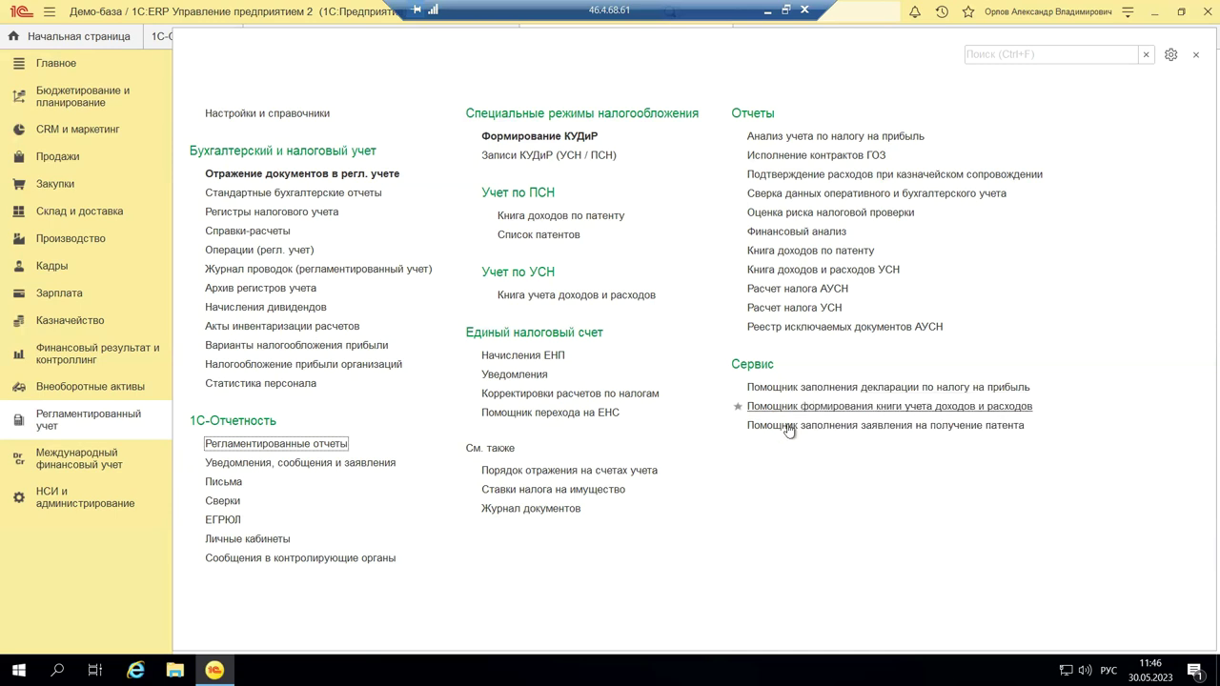
click(778, 388)
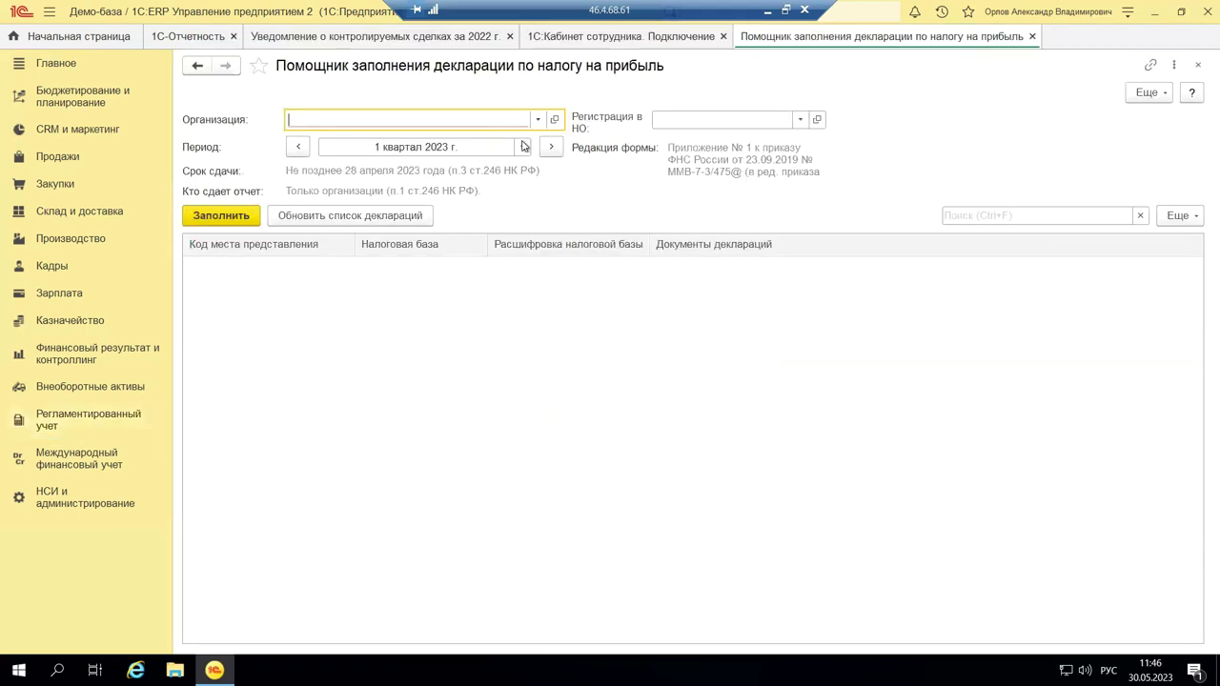
click(537, 120)
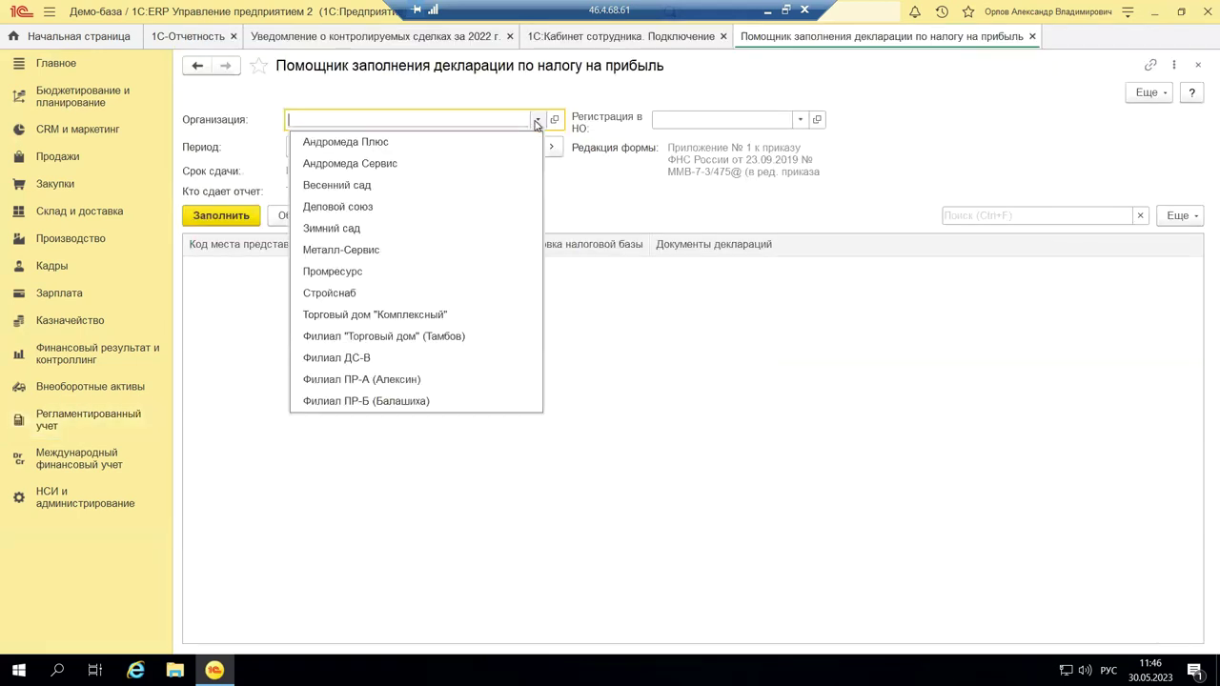
click(422, 143)
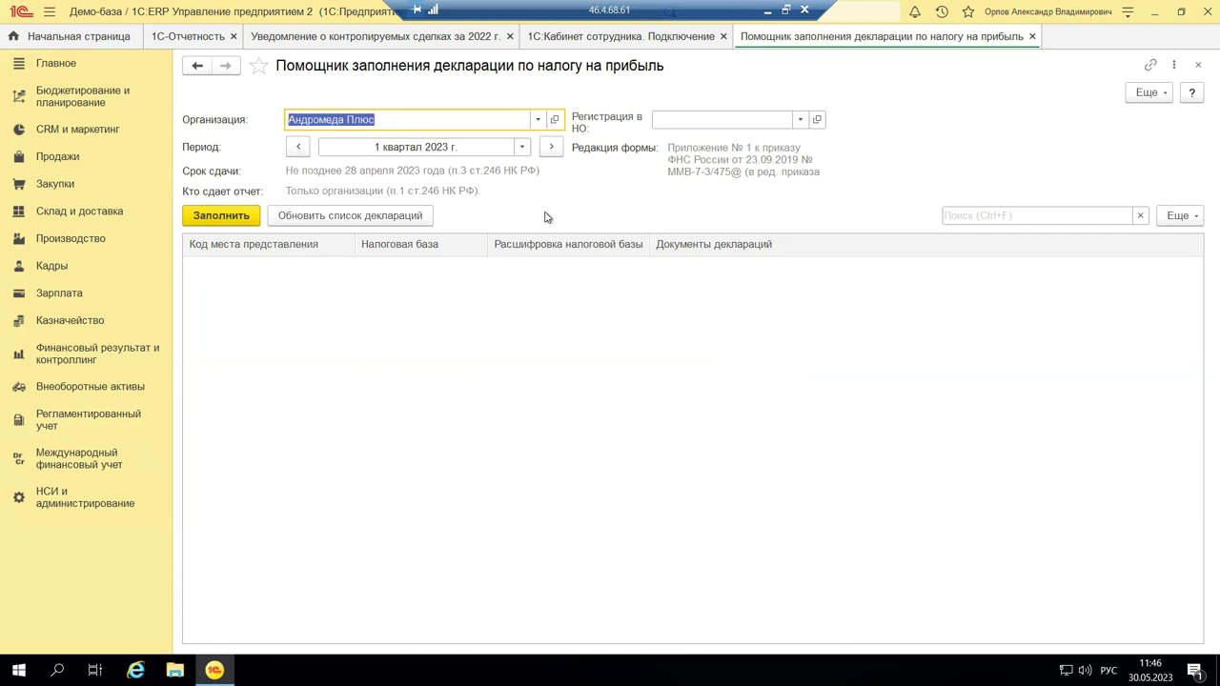
click(801, 119)
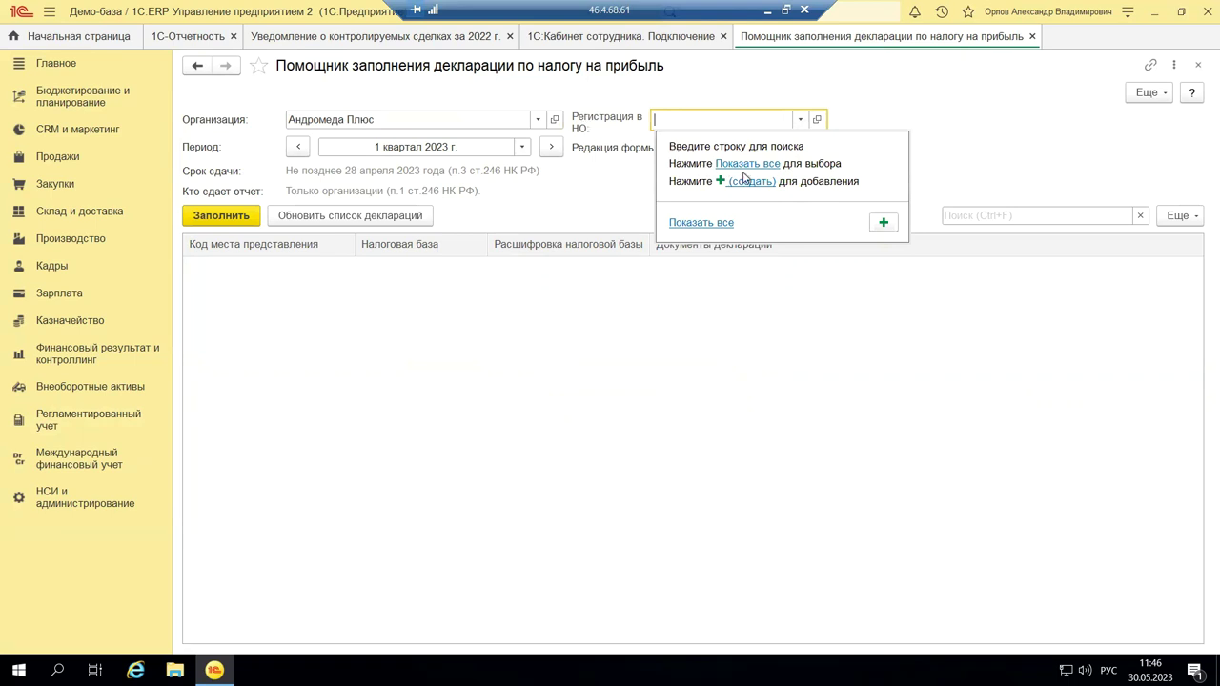
click(597, 184)
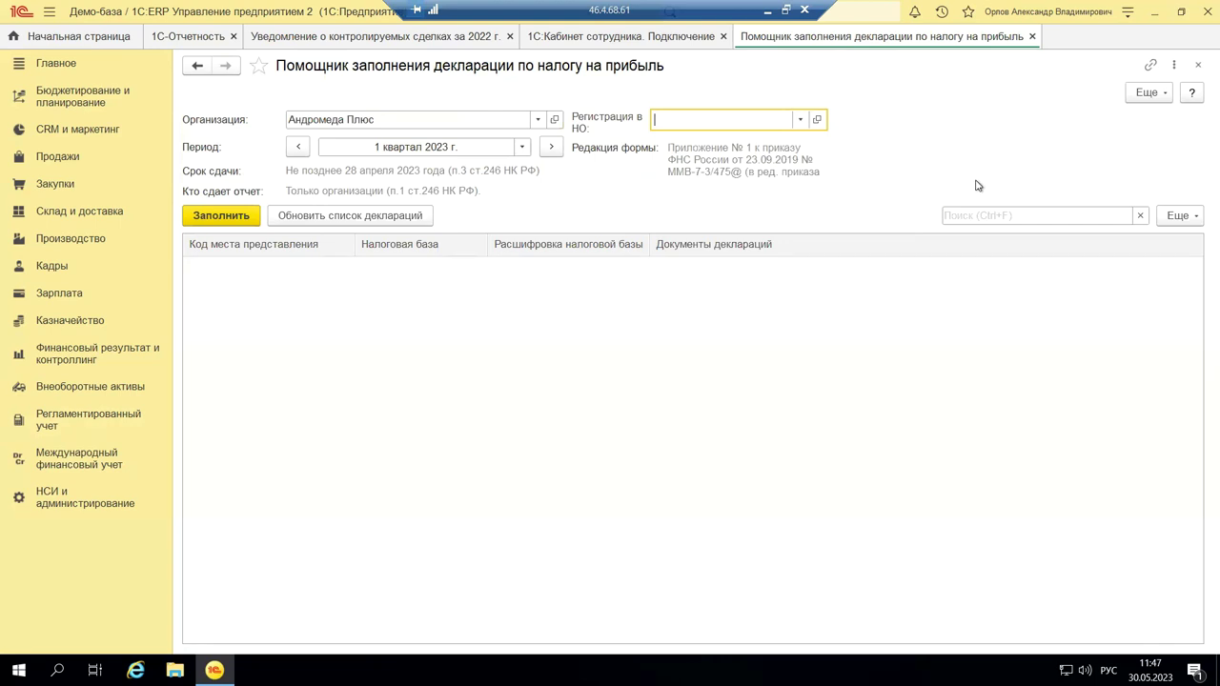
click(237, 217)
- Open the profit tax accounting analysis (Анализ учета по налогу на прибыль) and select Промресурс as its organization
click(74, 420)
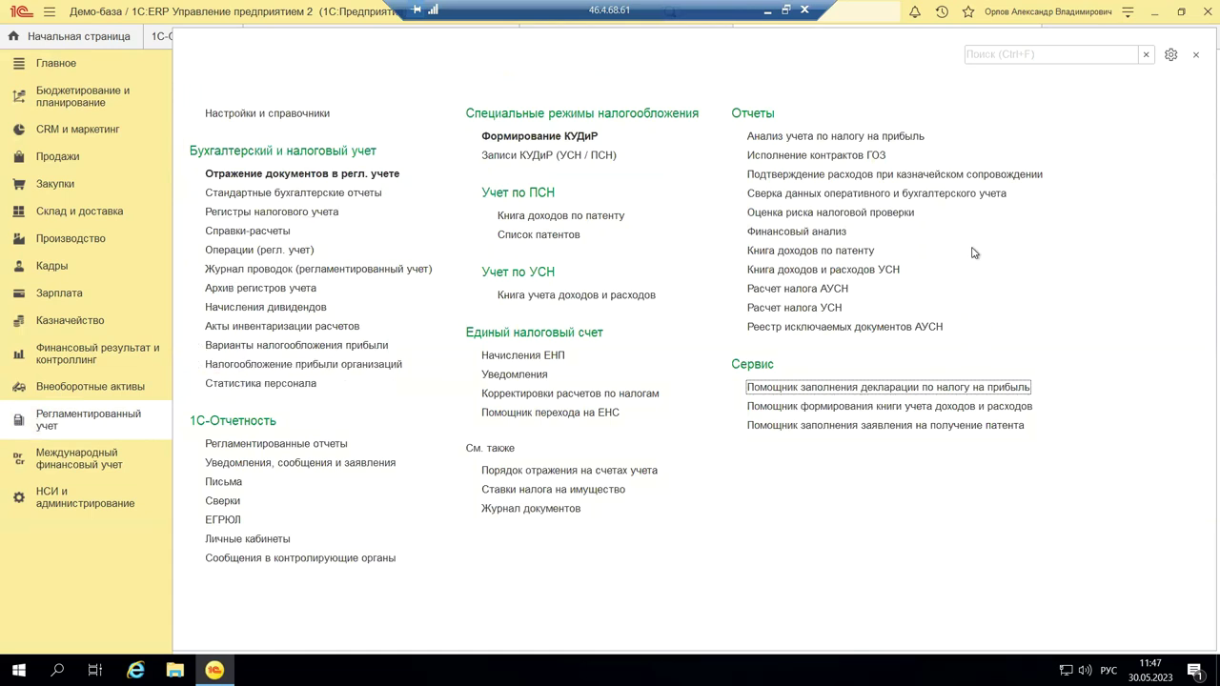
click(778, 139)
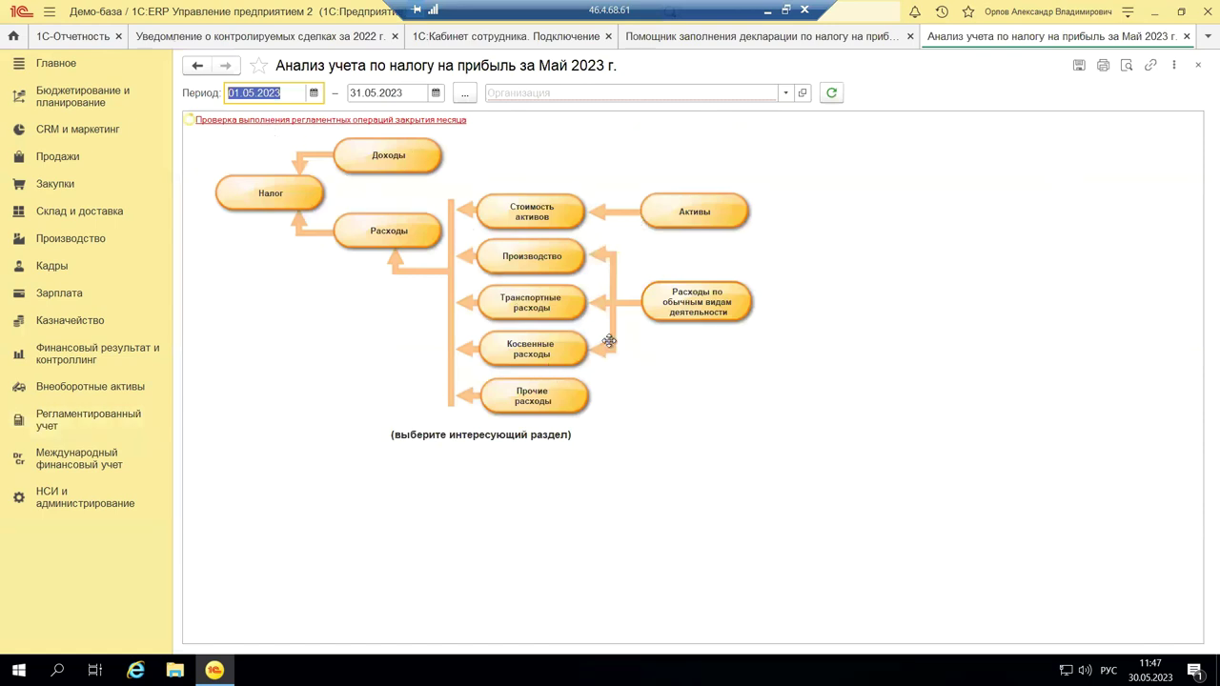
click(380, 245)
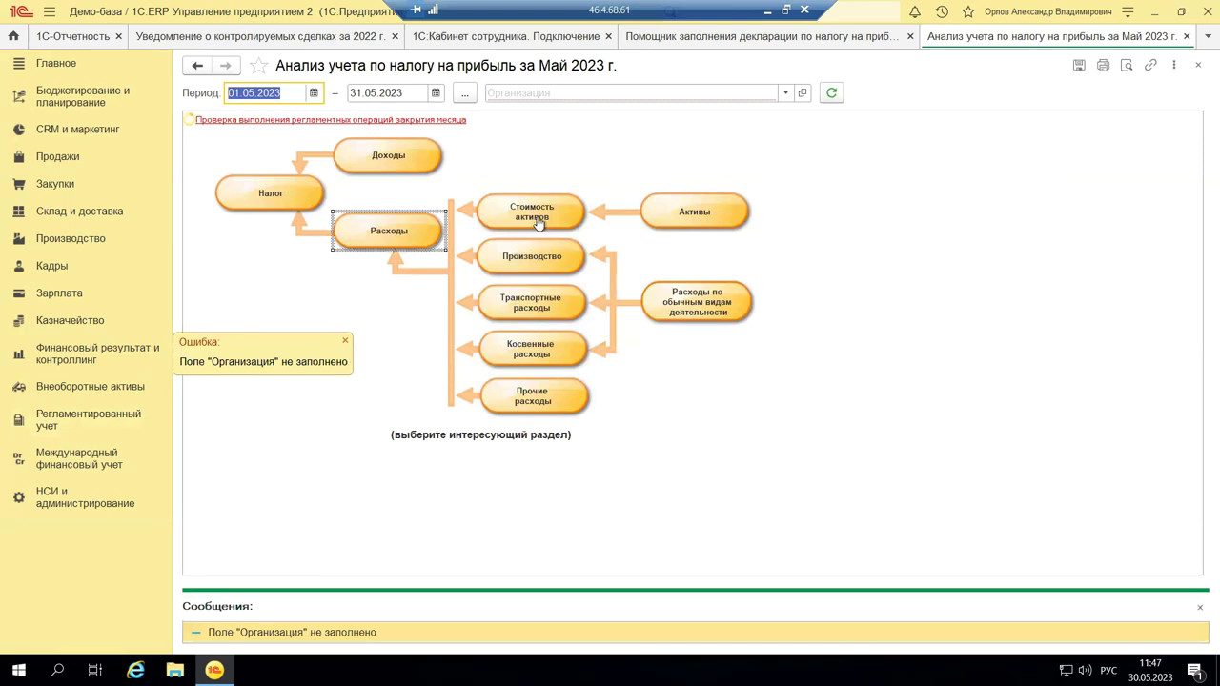
click(784, 93)
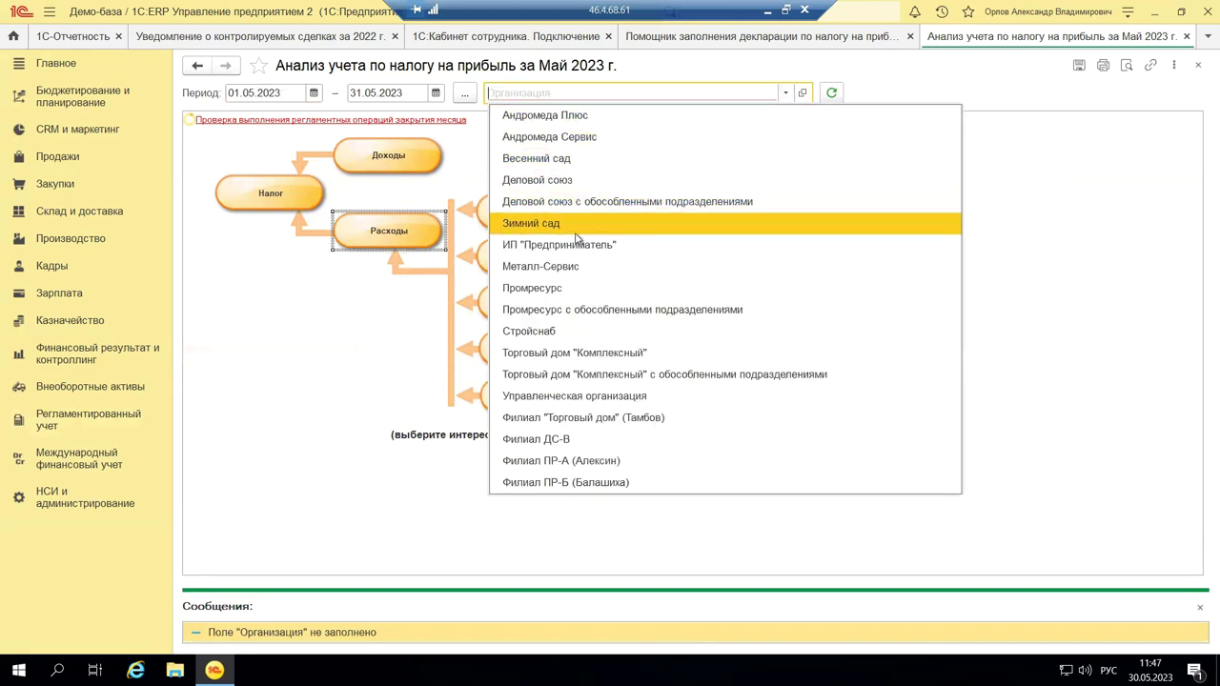
click(548, 285)
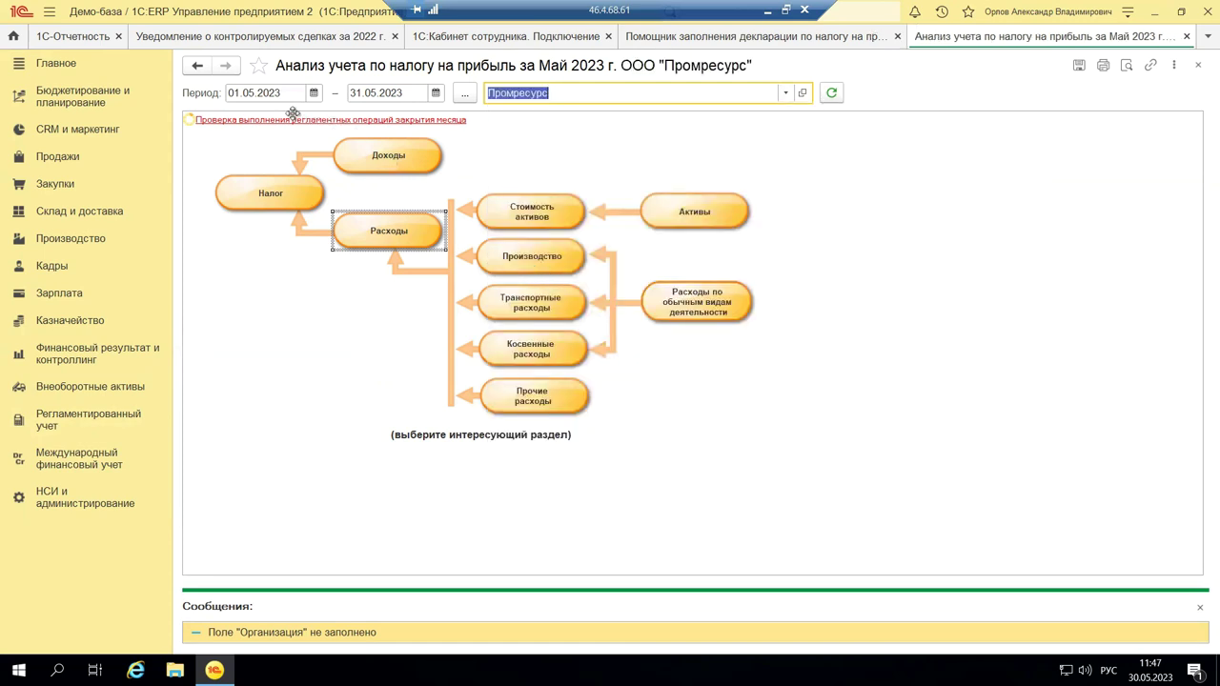
- Set the analysis period's start to 01.01.2023 and run the check of month-end closing operations
click(311, 94)
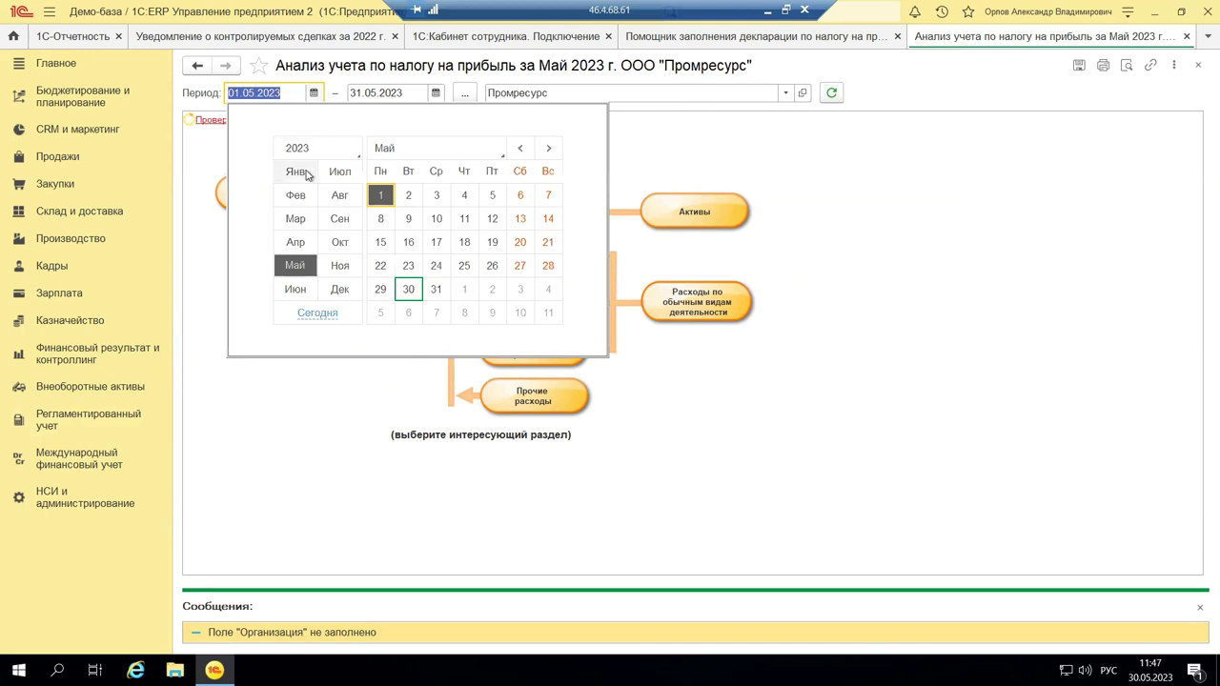
click(297, 172)
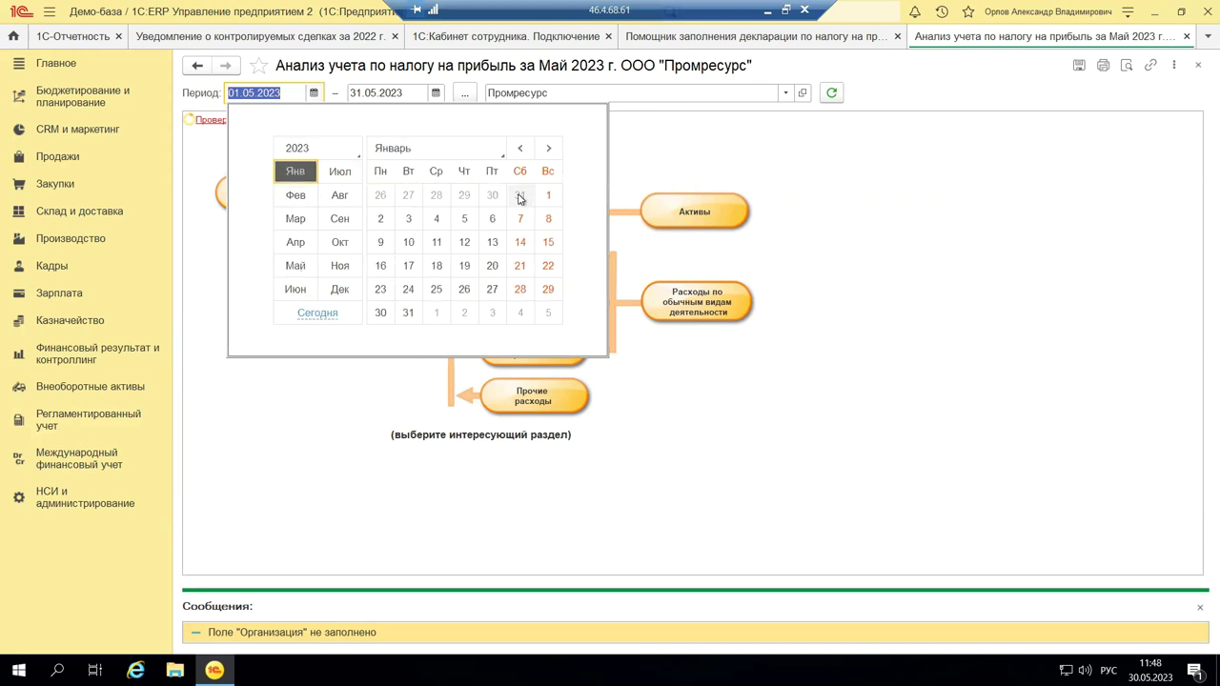
click(549, 196)
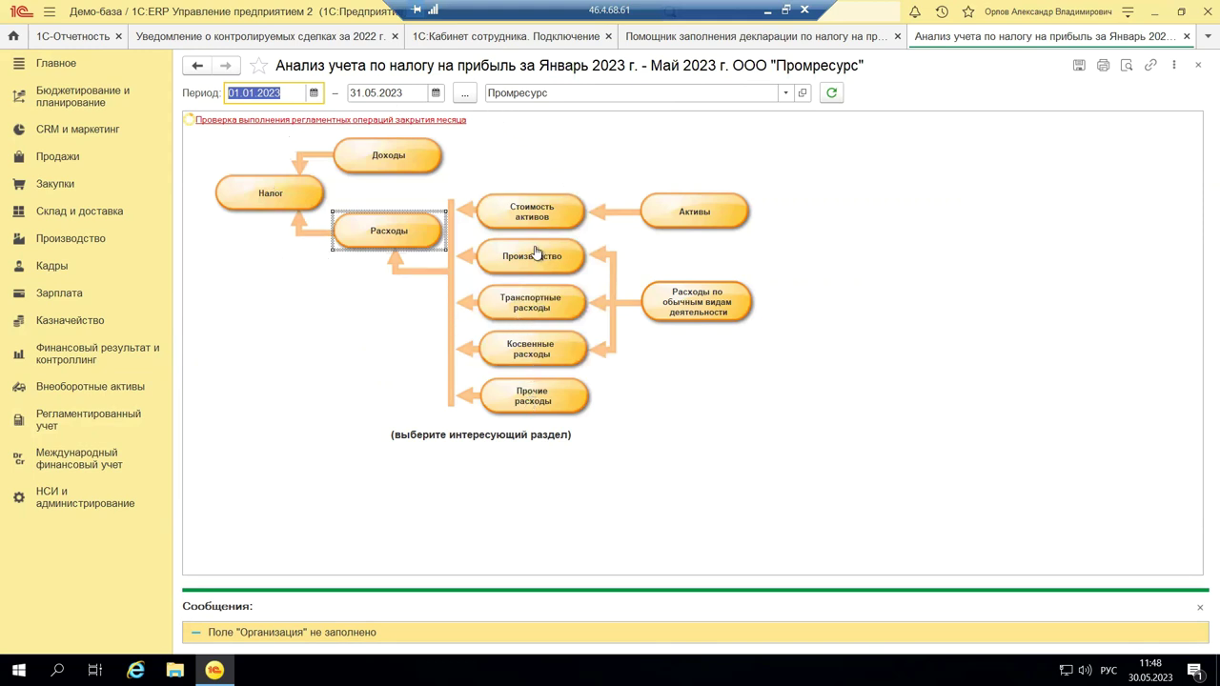
click(361, 123)
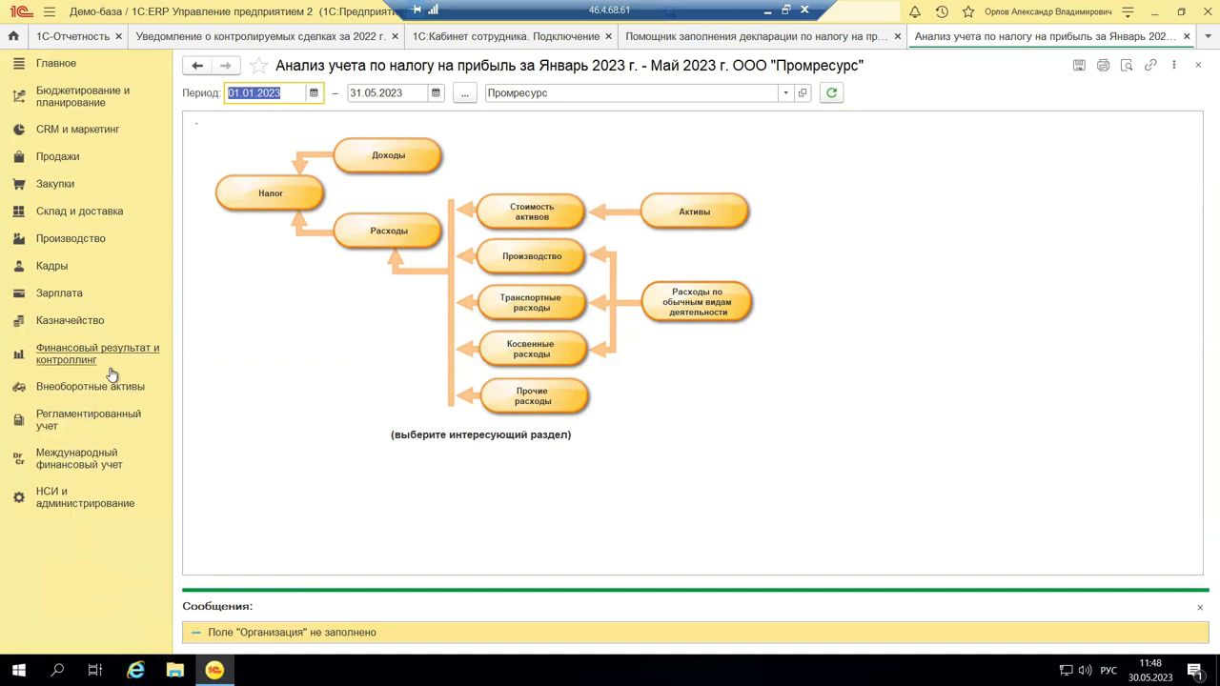
- Open the Финансовый результат и контроллинг section
click(50, 363)
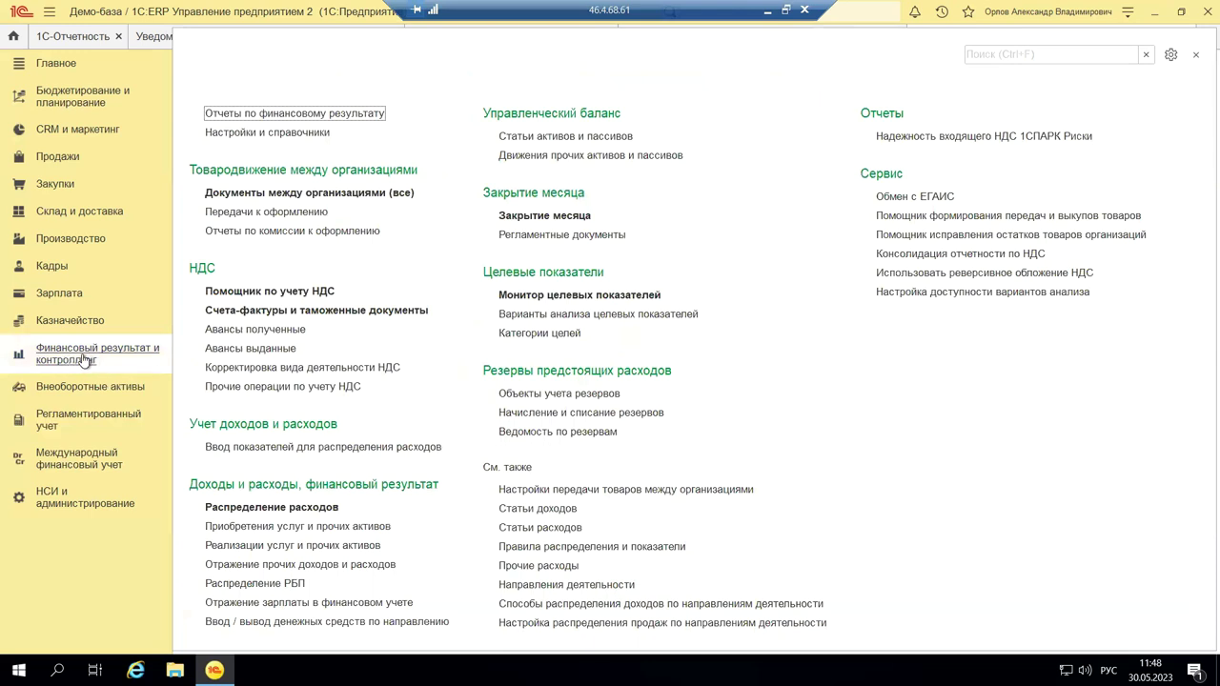